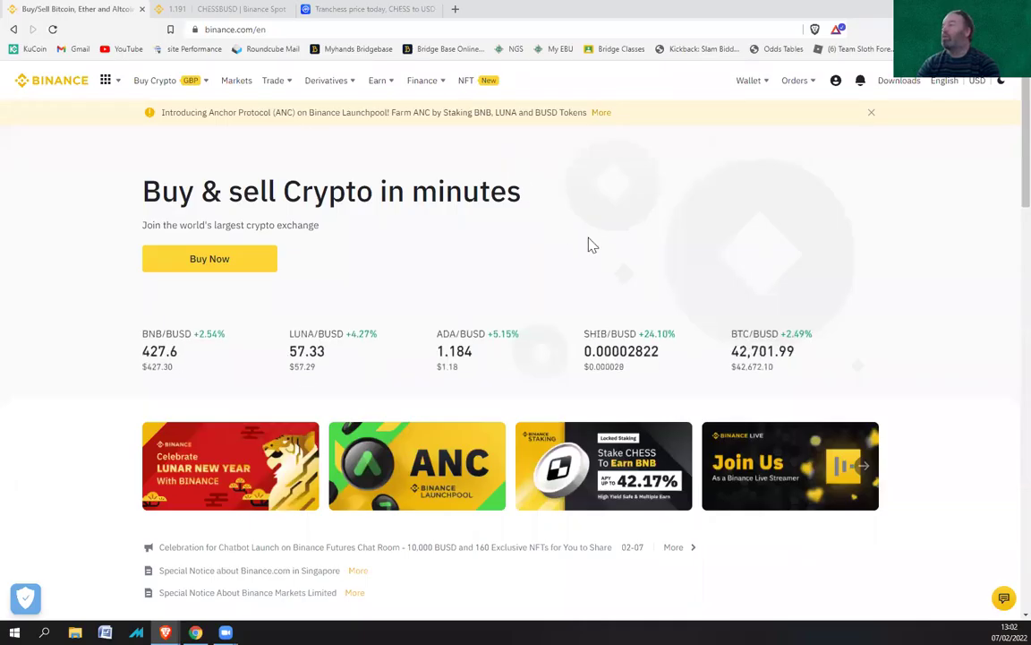
# - Open the CHESS staking promotion and check the minimum and maximum lock amounts for the 10-day CHESS stake
pyautogui.click(586, 479)
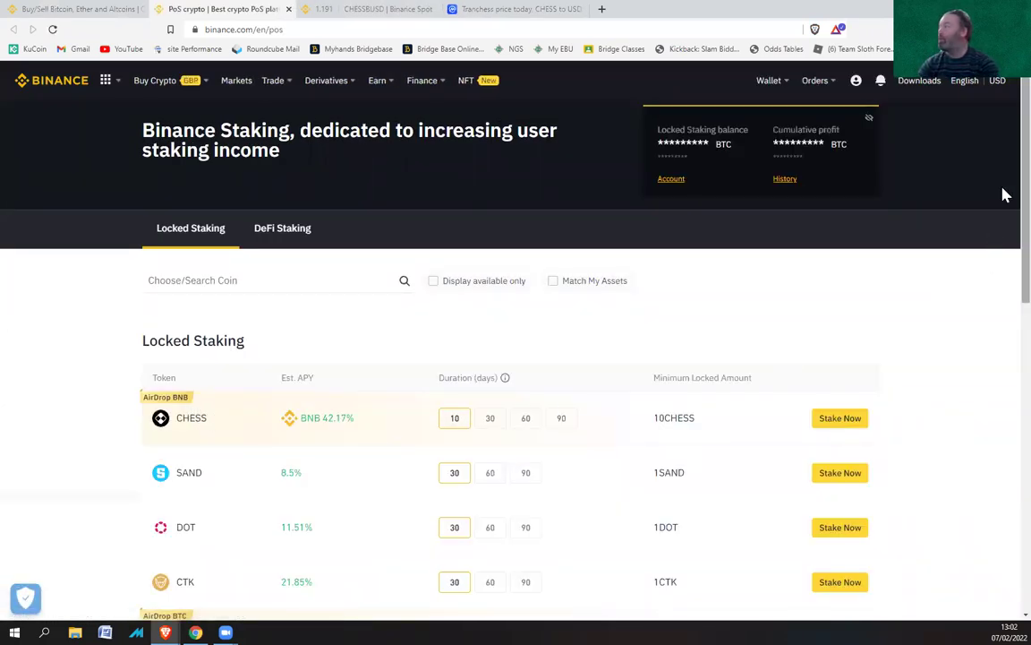
pyautogui.scroll(-2, 1004, 254)
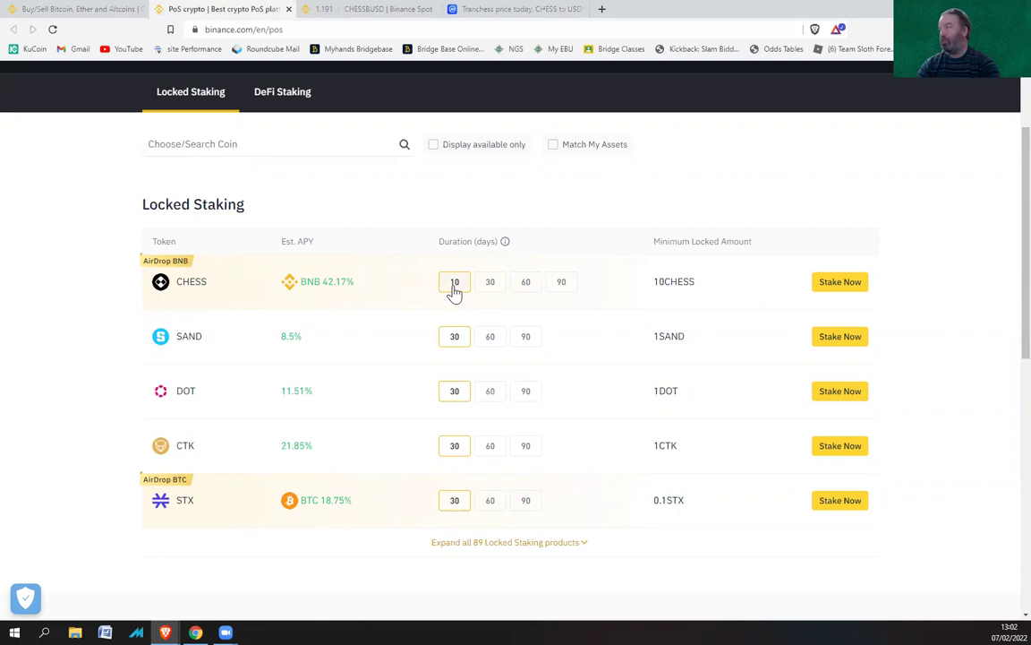
pyautogui.click(840, 287)
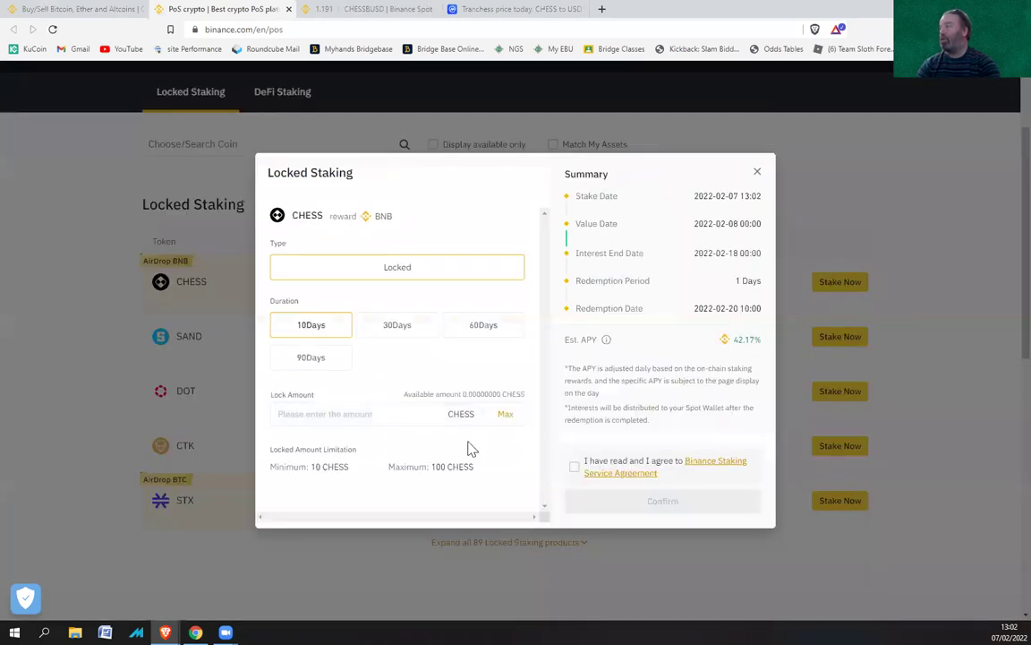
pyautogui.moveTo(346, 467); pyautogui.dragTo(314, 474)
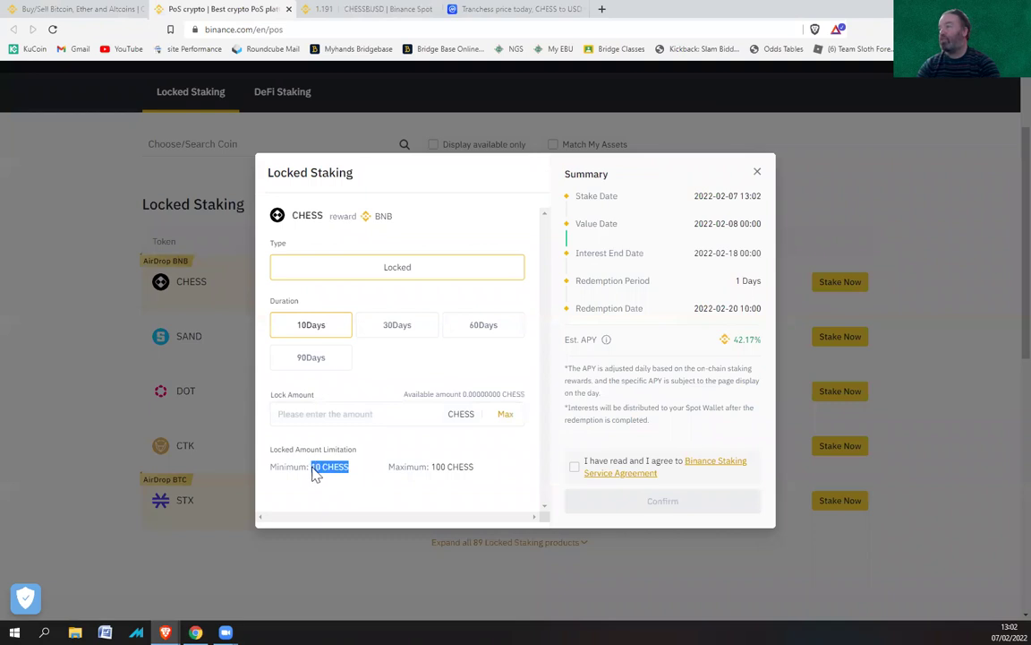
pyautogui.moveTo(434, 470); pyautogui.dragTo(474, 474)
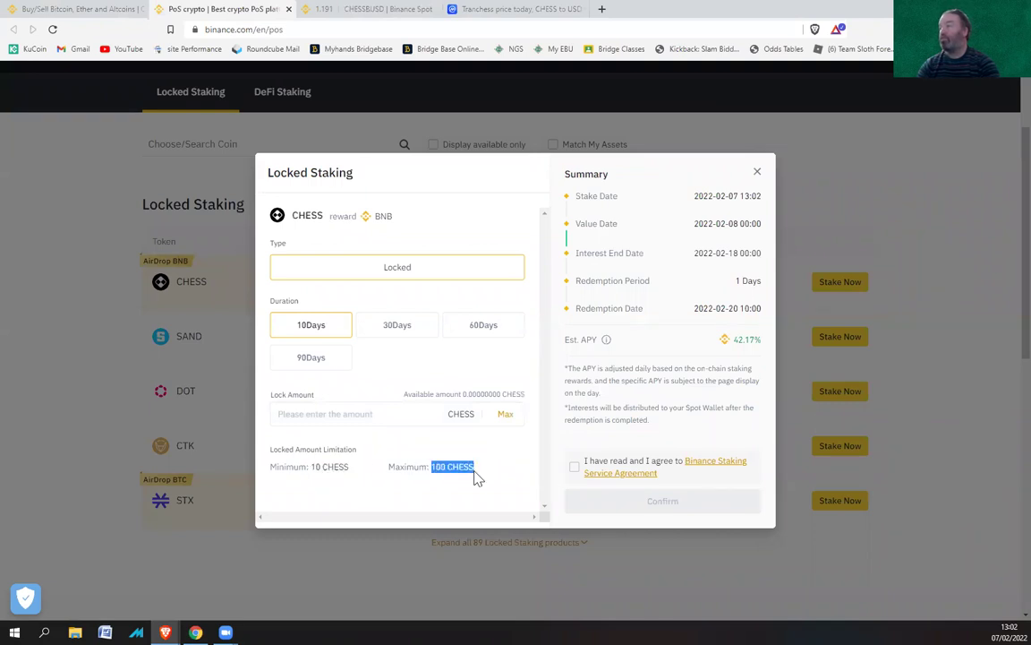
pyautogui.click(757, 173)
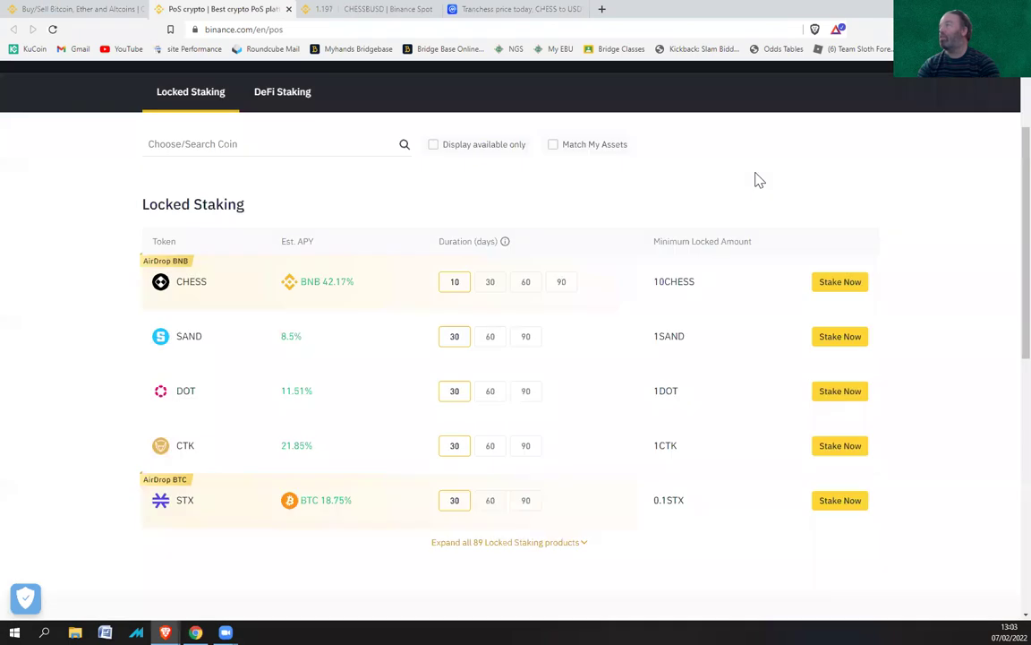
# - Place a limit order on the CHESS/BUSD market to buy 50 CHESS at 1.194 BUSD
pyautogui.click(360, 11)
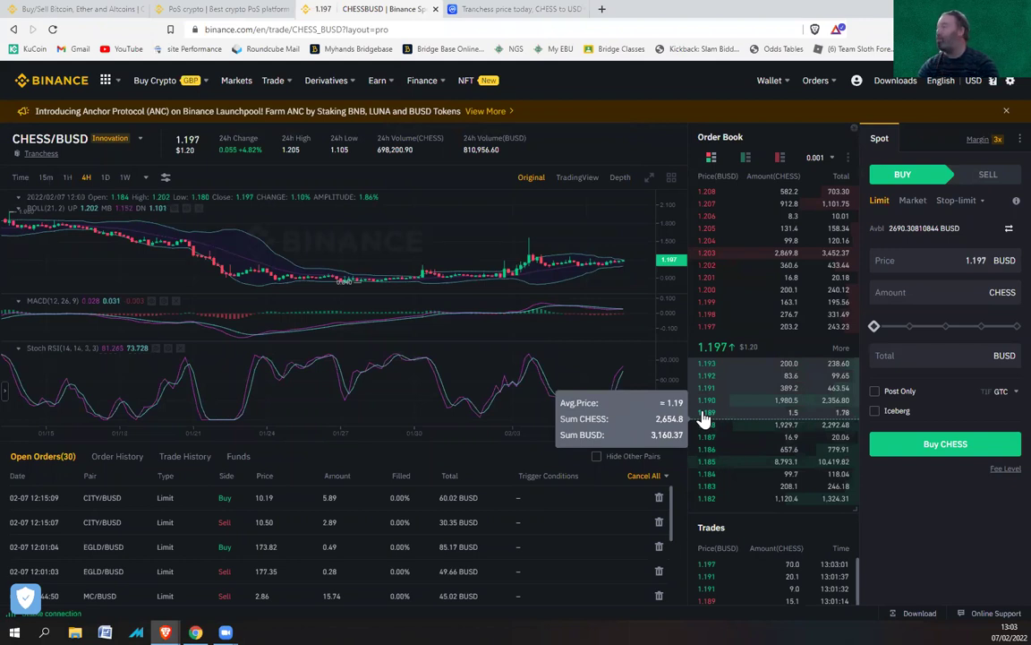
pyautogui.click(977, 295)
pyautogui.write('100')
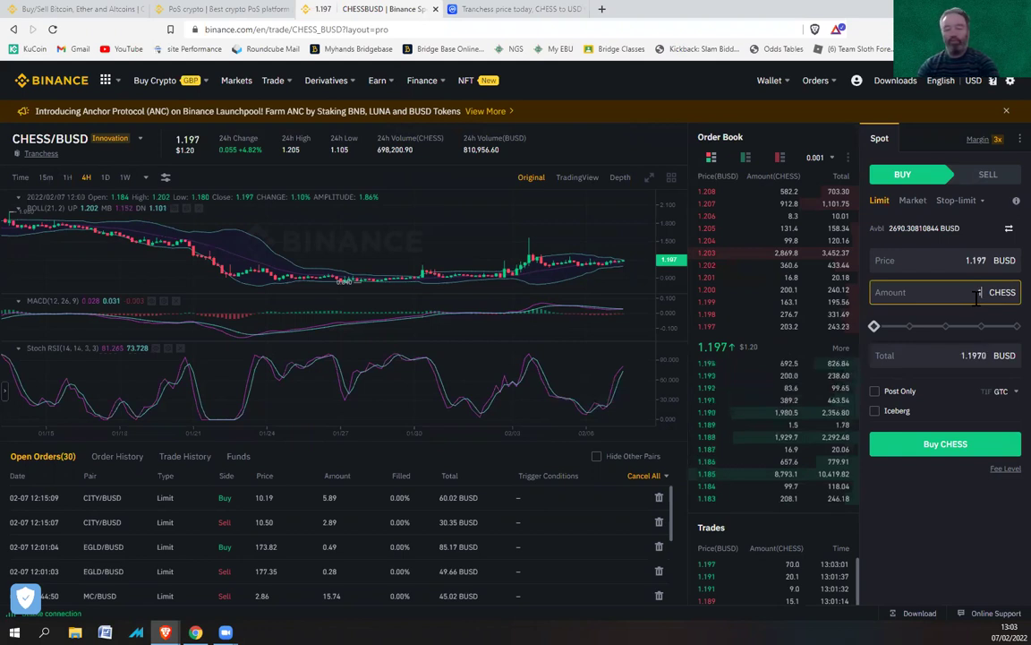
pyautogui.click(945, 360)
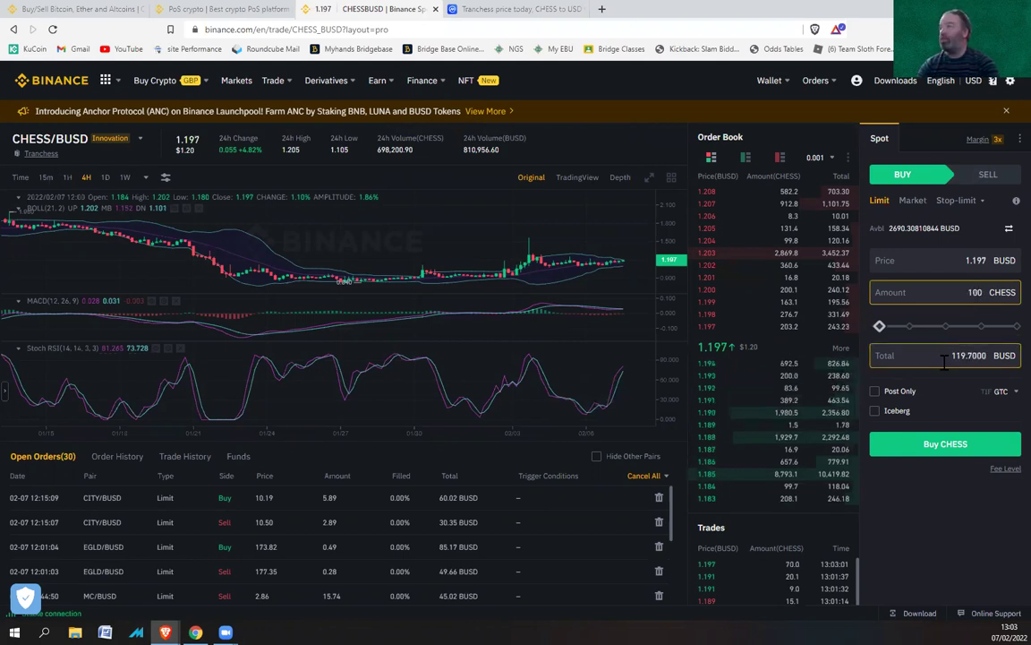
pyautogui.doubleClick(975, 292)
pyautogui.write('50')
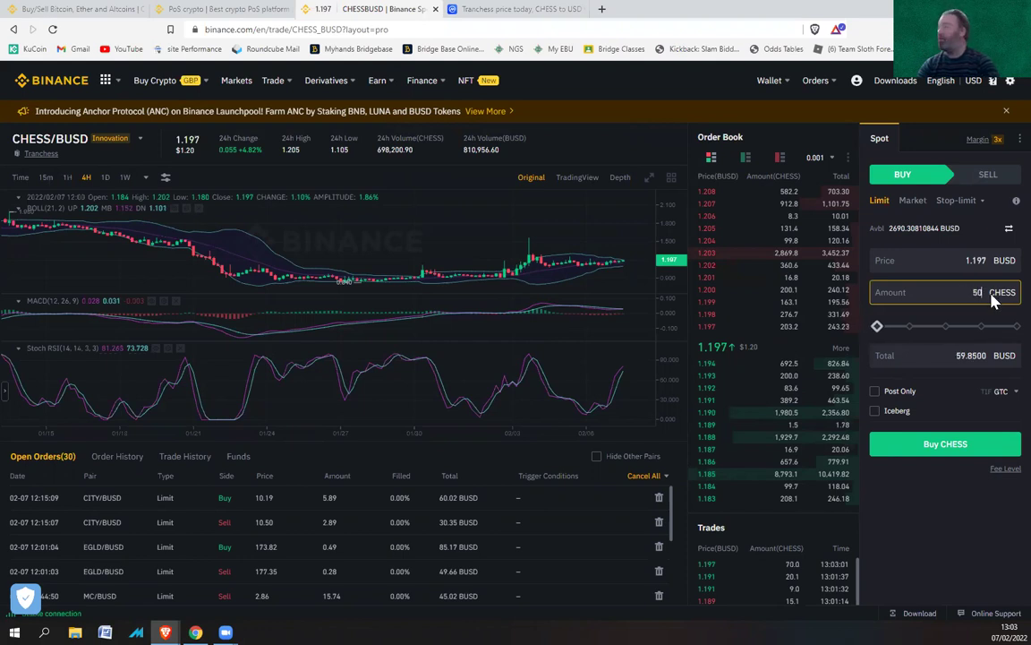
pyautogui.click(713, 364)
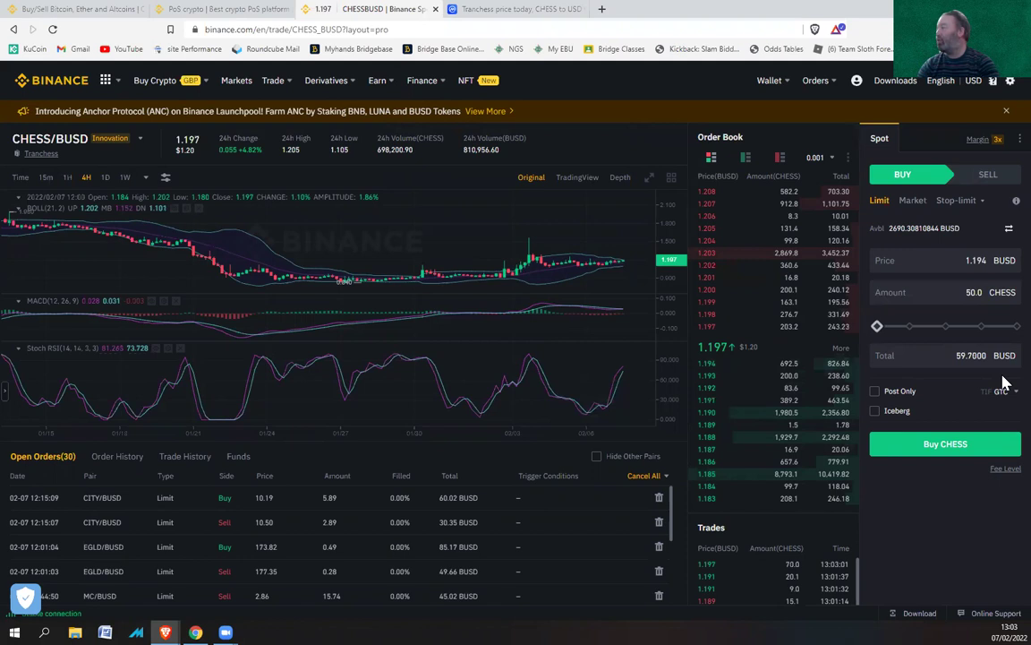
pyautogui.click(934, 444)
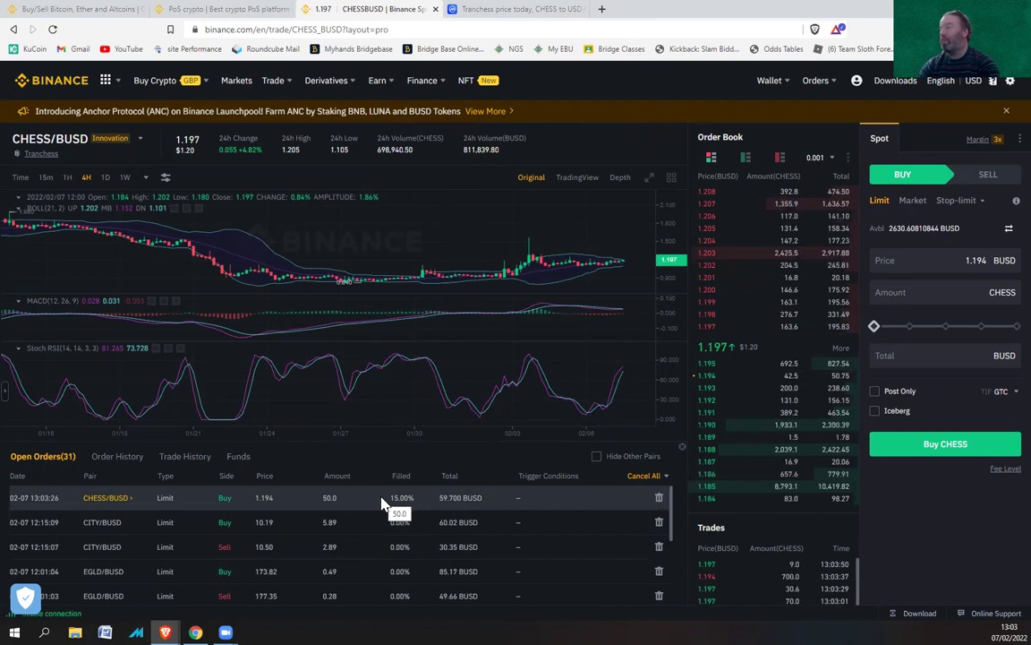
pyautogui.moveTo(60, 150)
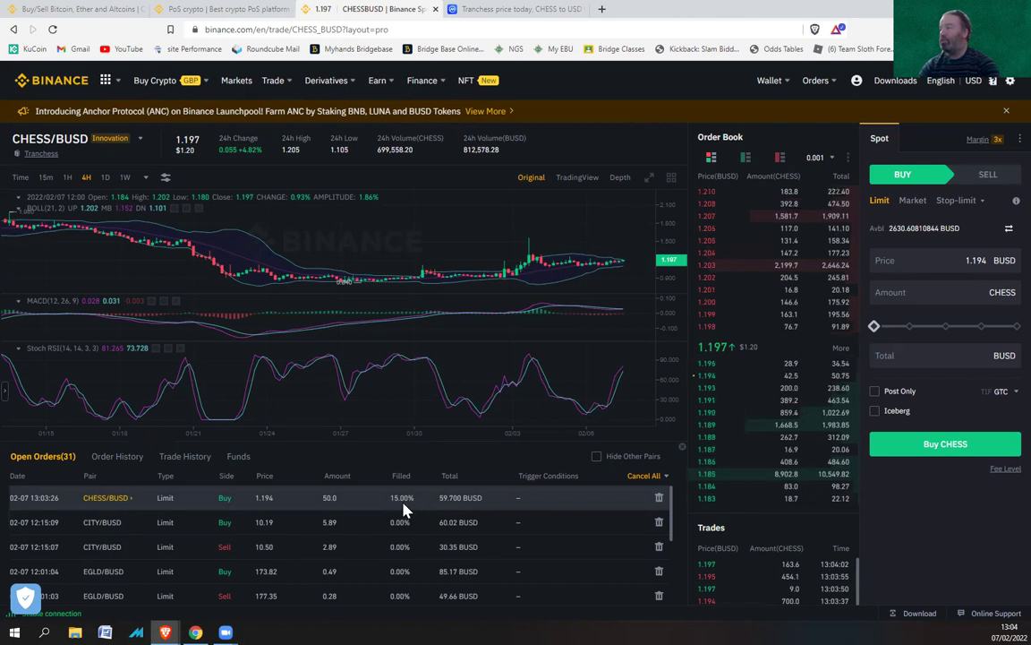
# - Return to the staking page and compare the CHESS locked staking terms for 10, 30 and 60 days
pyautogui.click(203, 10)
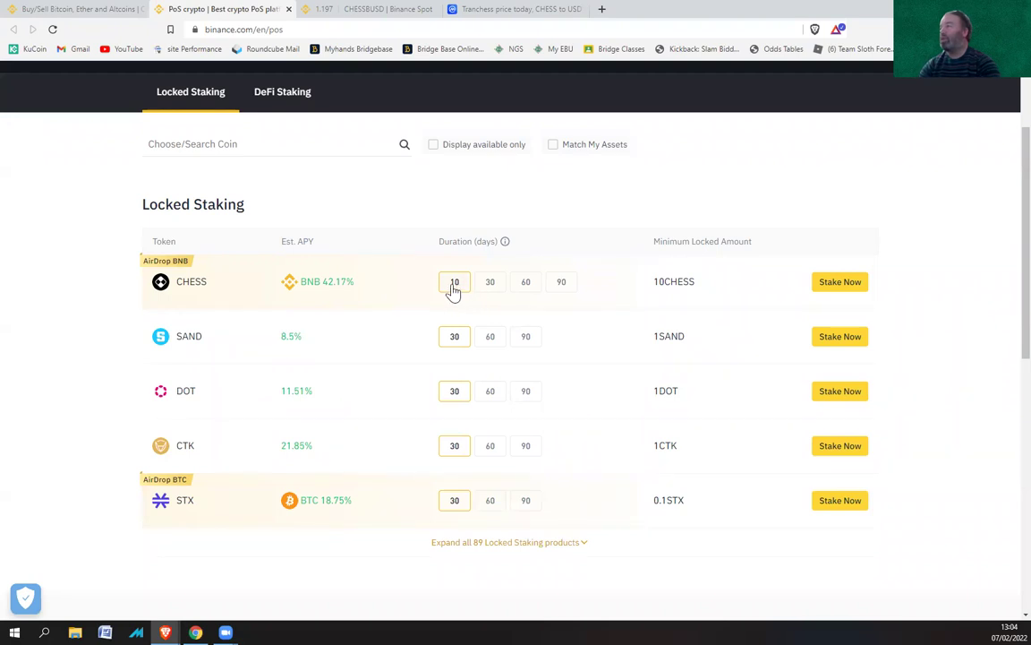
pyautogui.click(484, 287)
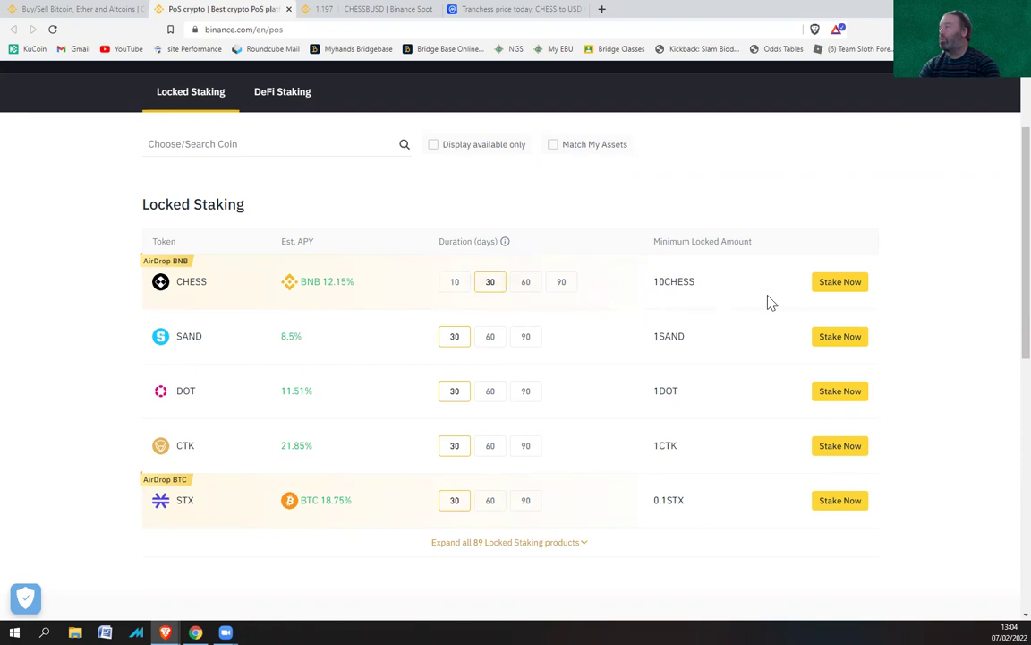
pyautogui.click(835, 284)
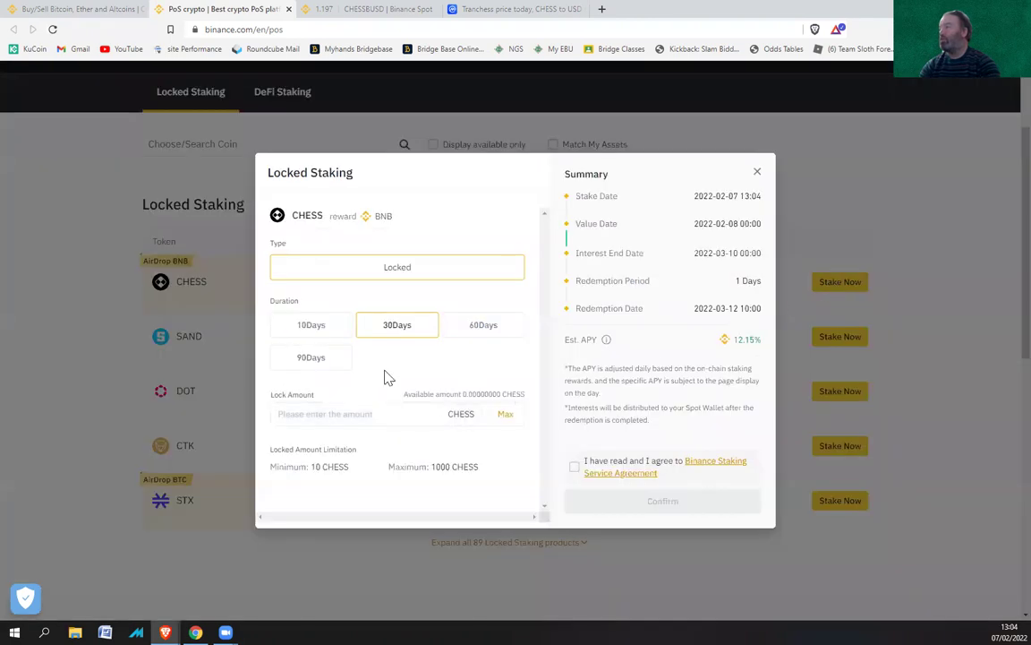
pyautogui.click(320, 331)
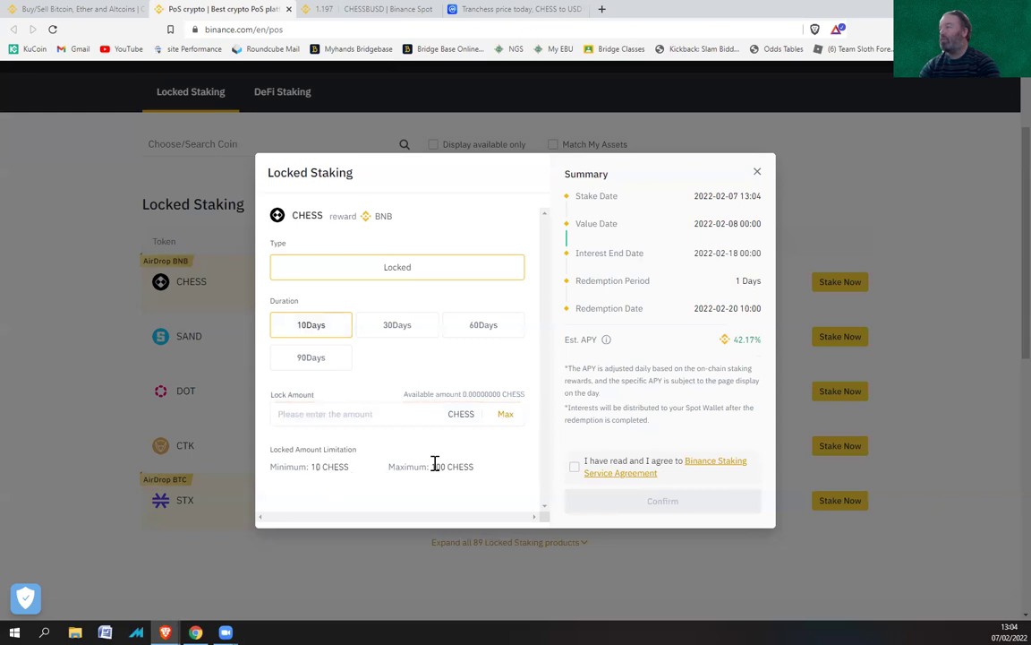
pyautogui.click(394, 334)
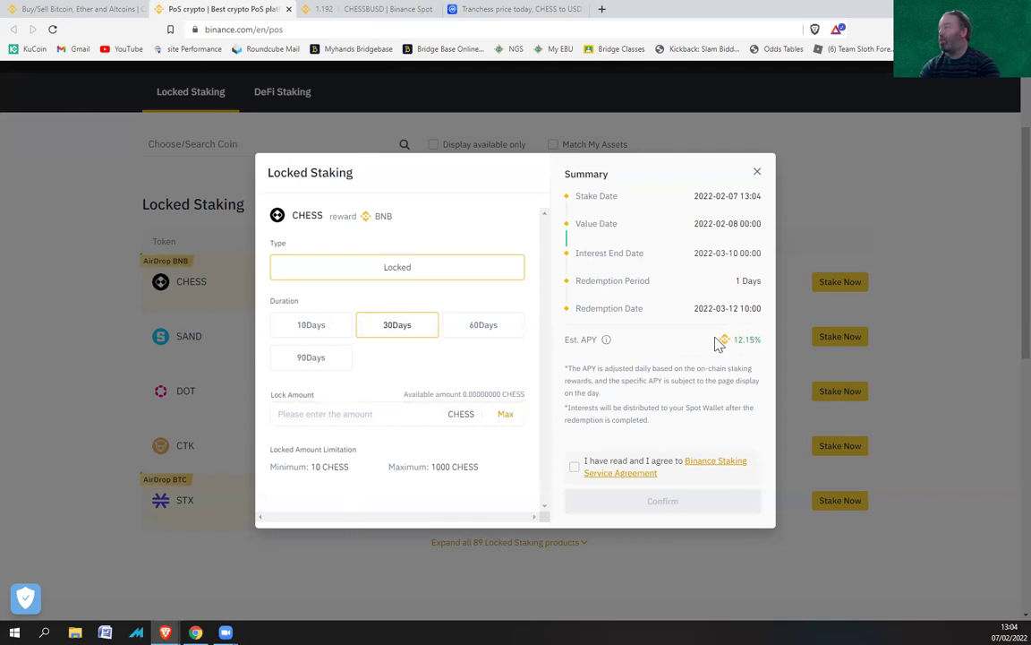
pyautogui.click(476, 325)
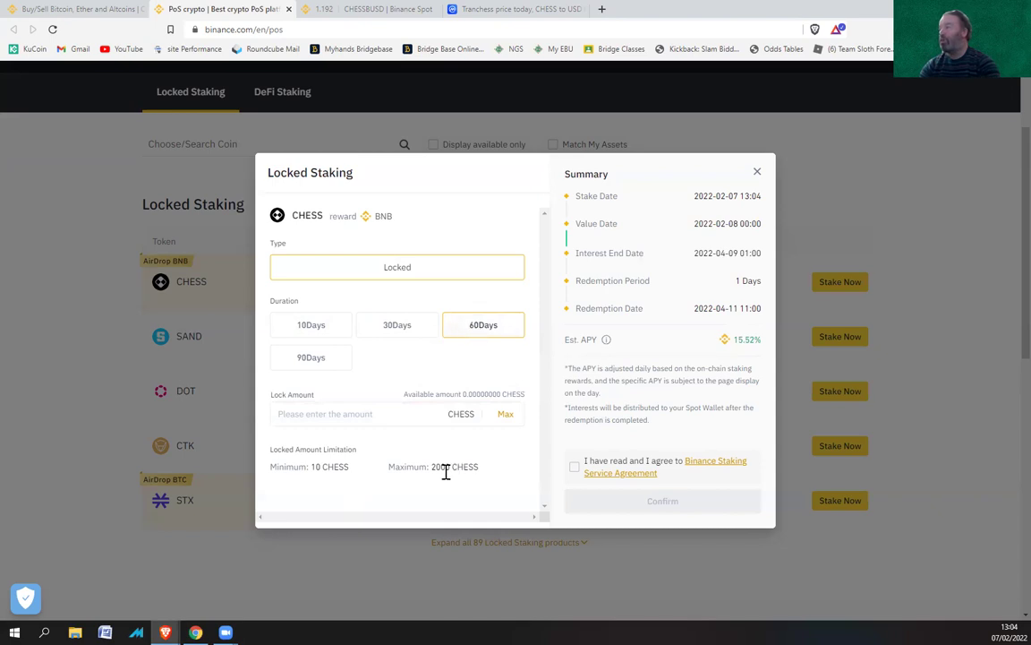
# - Compare the APY and maximum lock amount of the 30, 60, 90 and 10-day CHESS stakes, and close the staking form
pyautogui.click(400, 331)
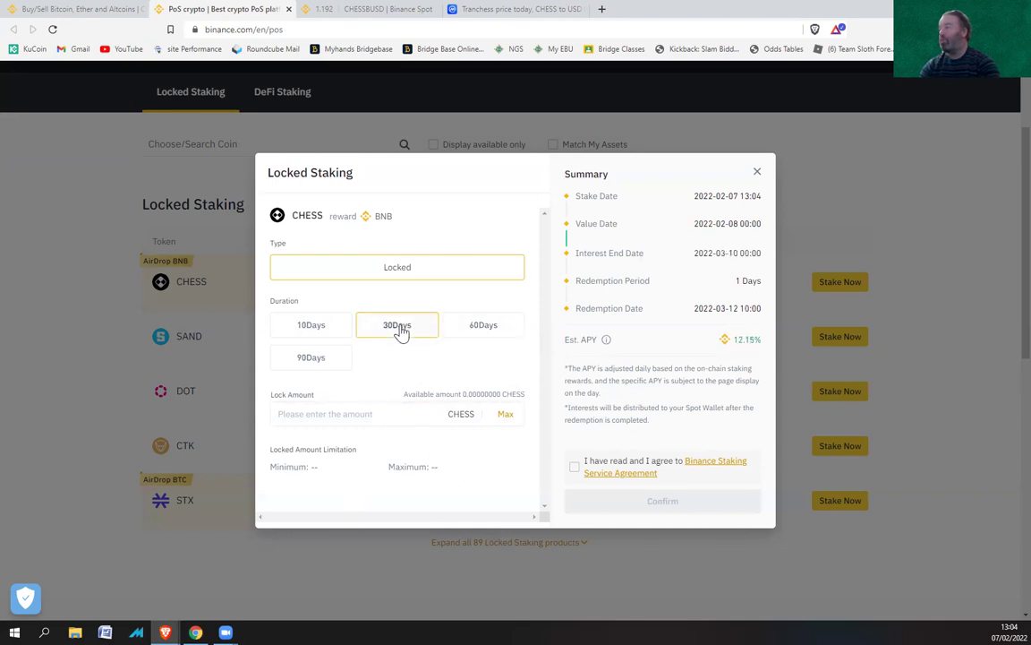
pyautogui.click(487, 333)
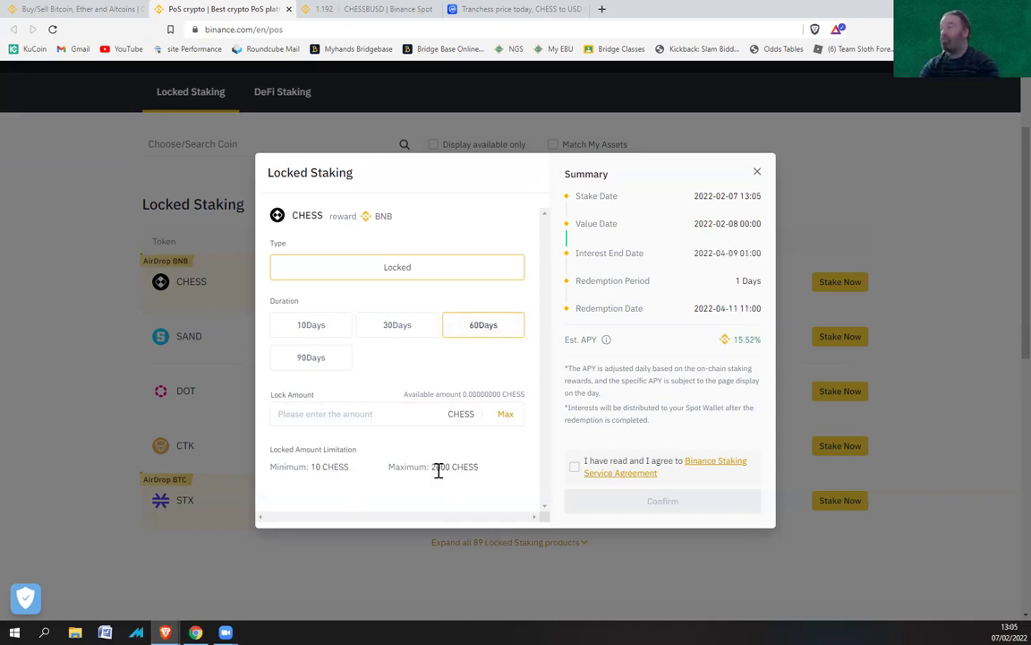
pyautogui.click(302, 361)
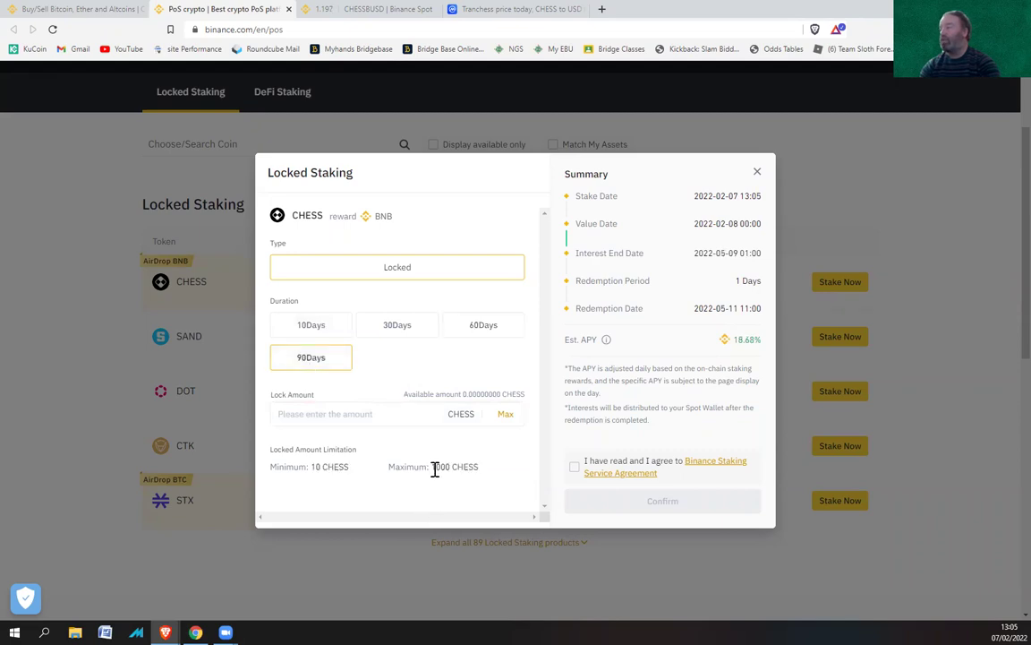
pyautogui.doubleClick(434, 466)
pyautogui.click(483, 331)
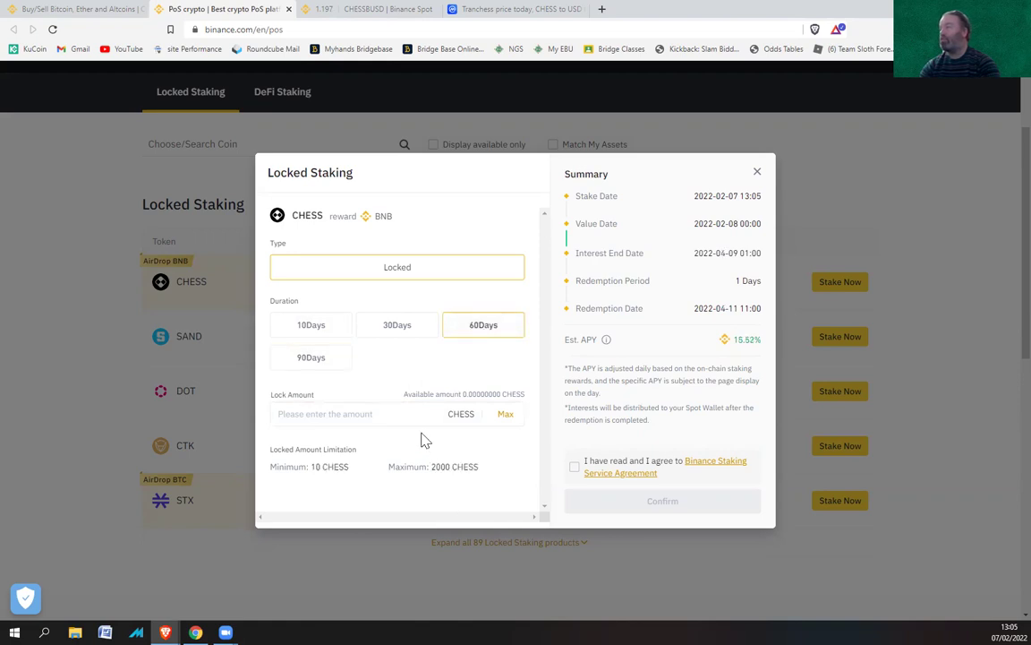
pyautogui.click(315, 365)
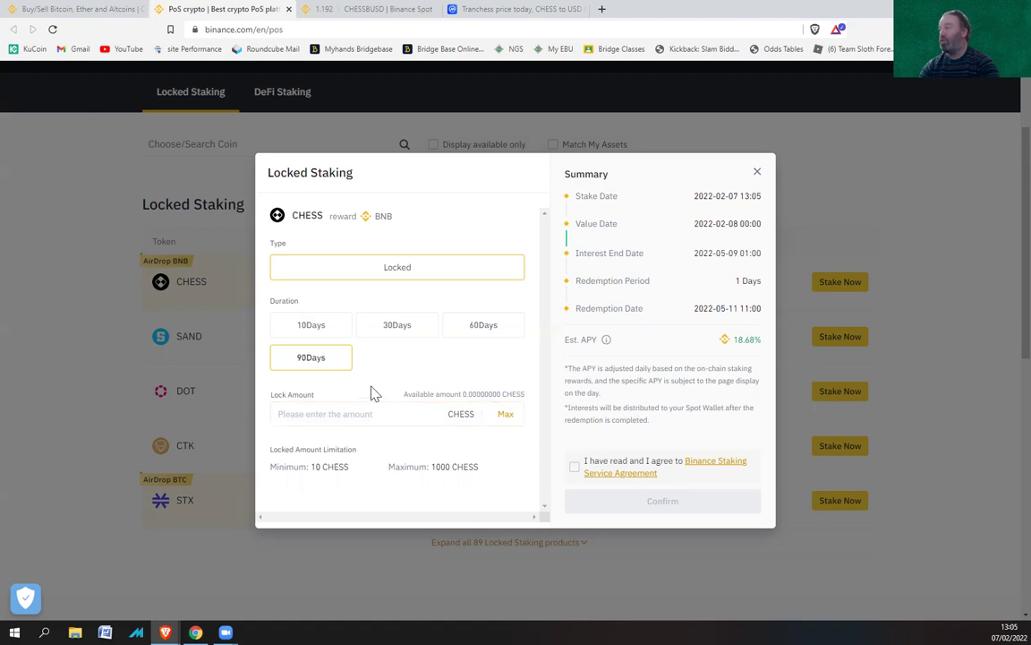
pyautogui.click(318, 333)
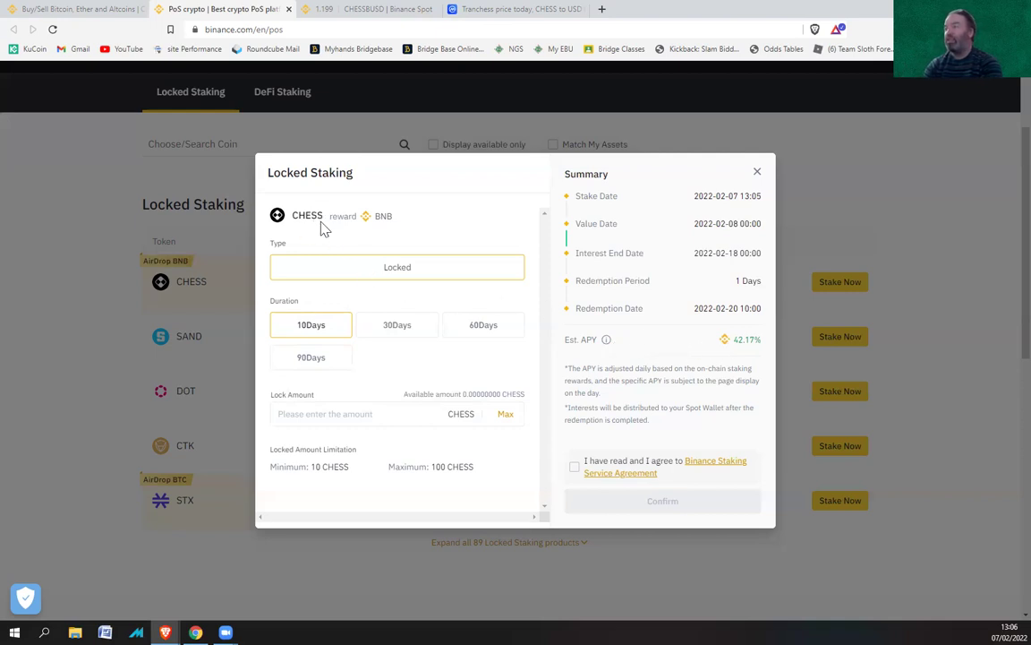
pyautogui.moveTo(322, 216); pyautogui.dragTo(292, 222)
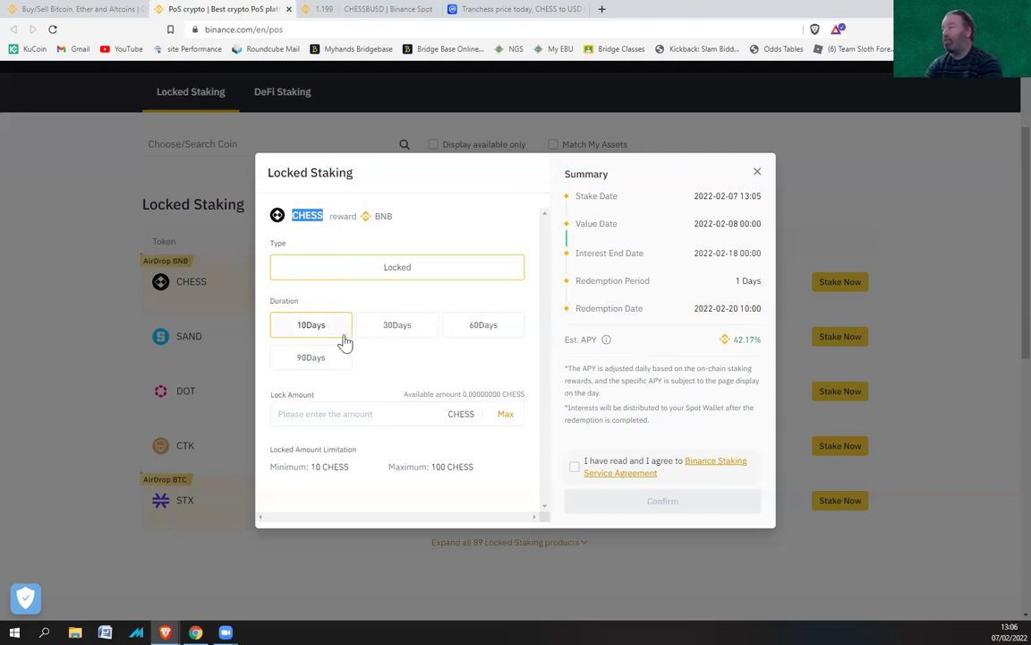
pyautogui.click(757, 172)
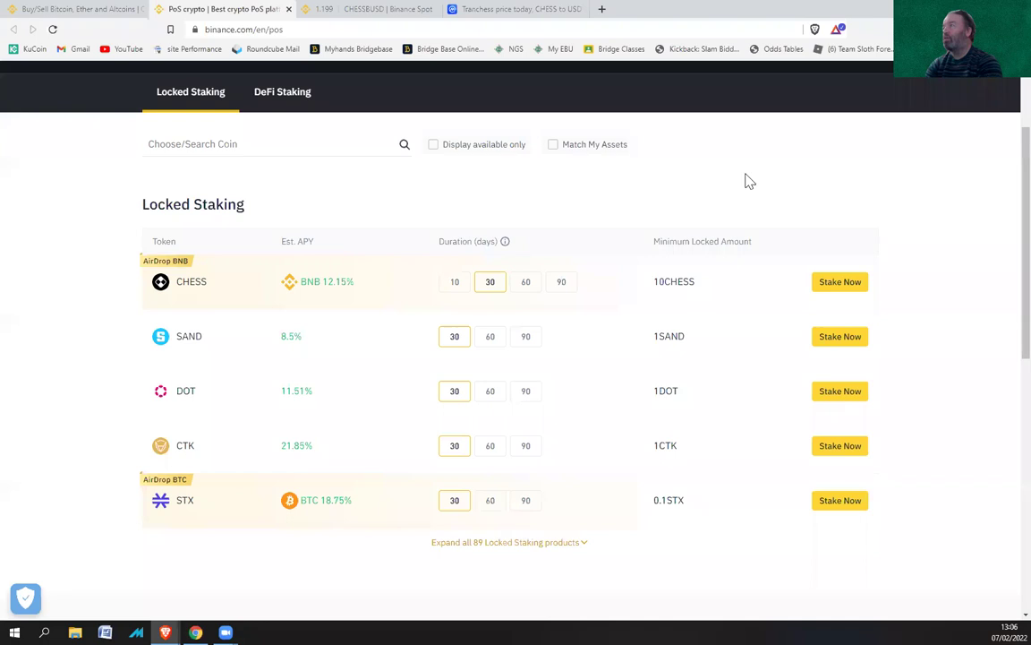
# - Check the CHESS/BUSD open orders and try to enter the maximum available CHESS for a 10-day stake
pyautogui.click(338, 11)
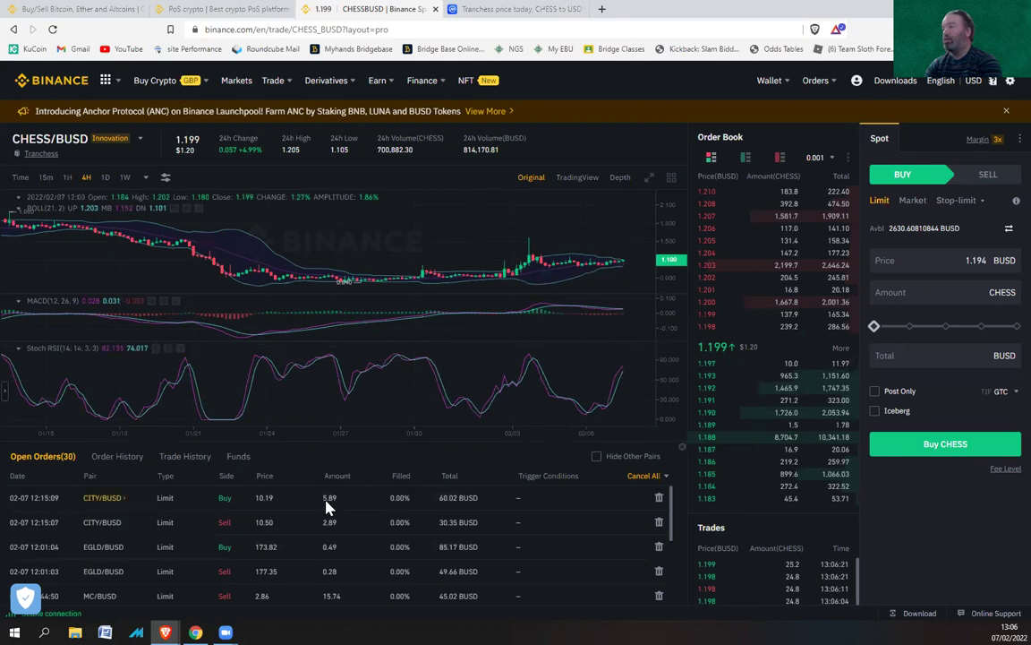
pyautogui.click(224, 9)
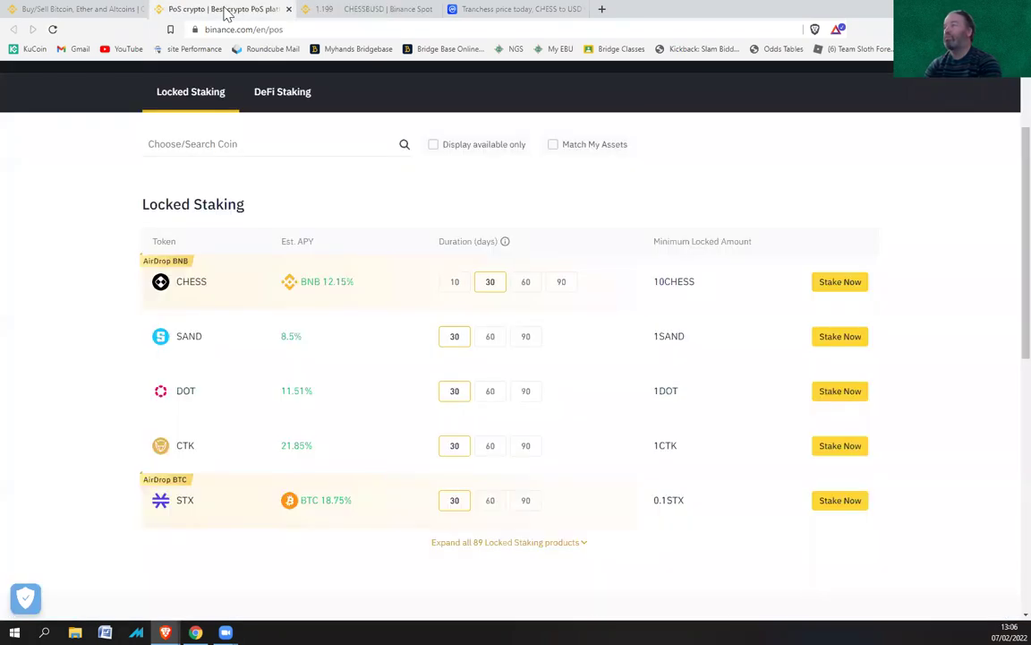
pyautogui.click(454, 285)
pyautogui.click(840, 283)
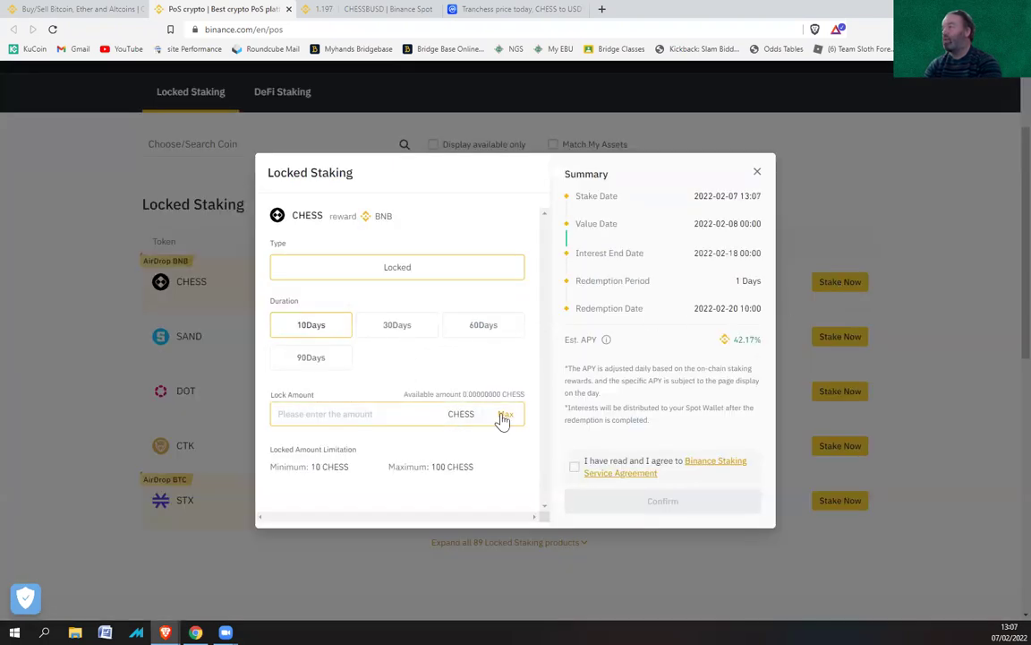
pyautogui.click(504, 415)
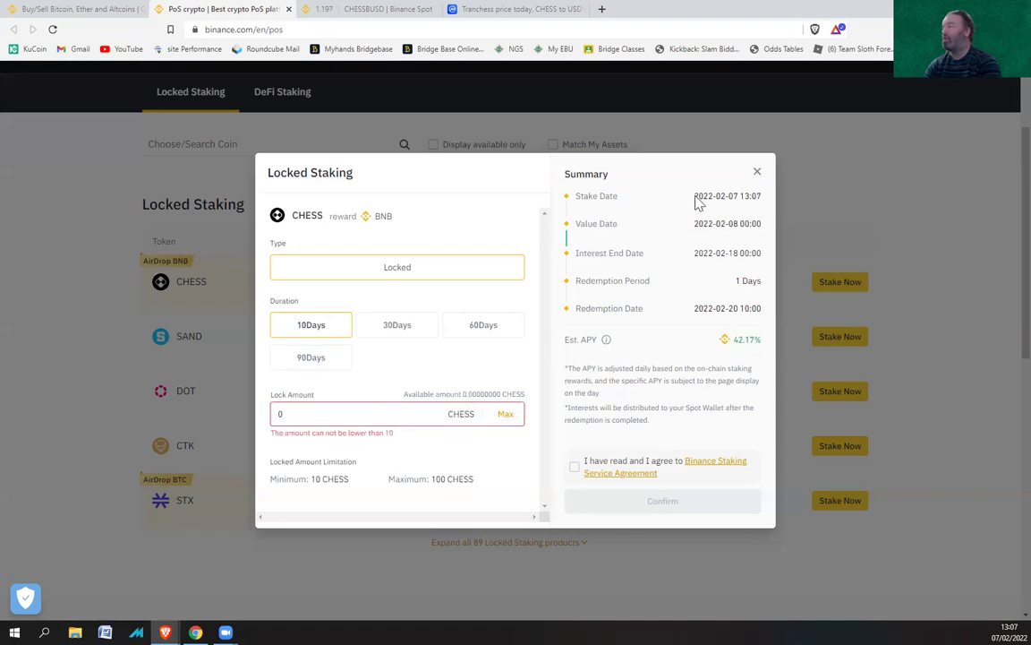
pyautogui.click(758, 171)
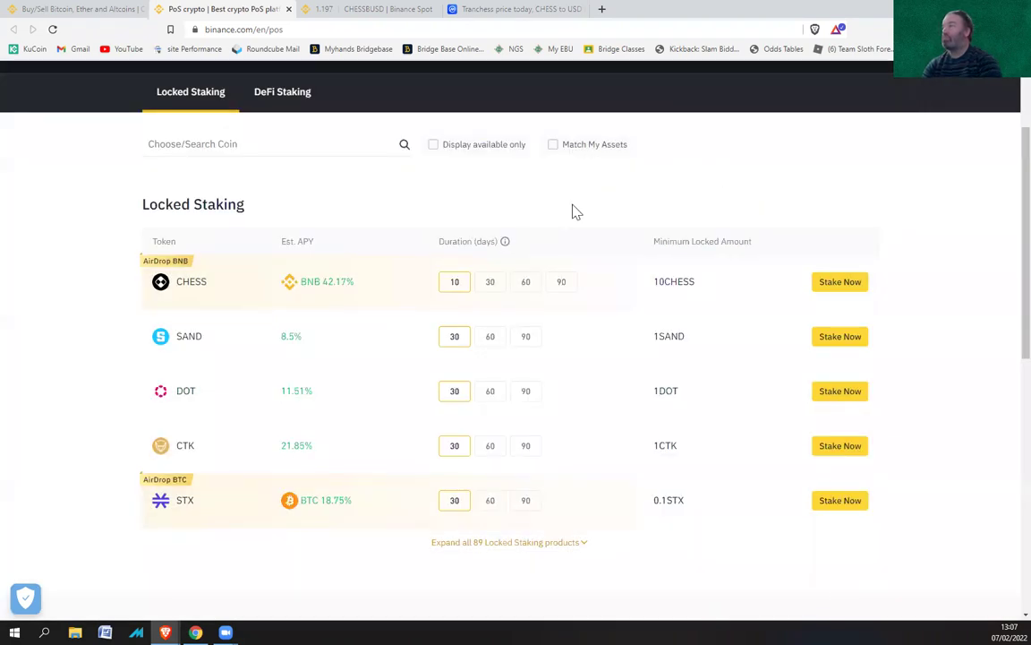
# - Reload the staking page, checking the CHESS/BUSD trading page while it loads
pyautogui.press('F5')
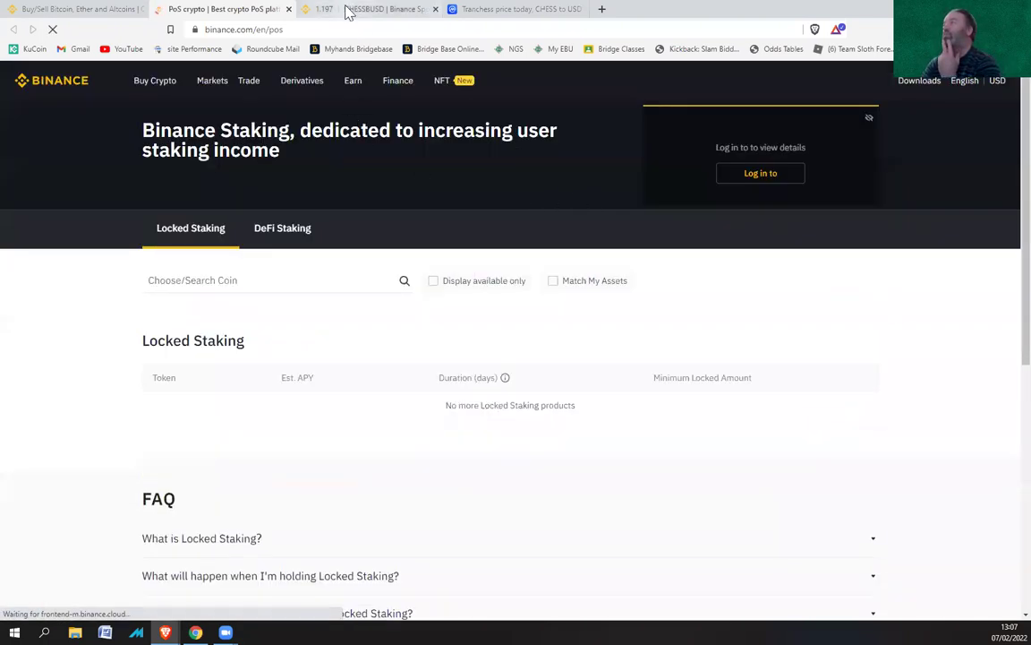
pyautogui.click(348, 11)
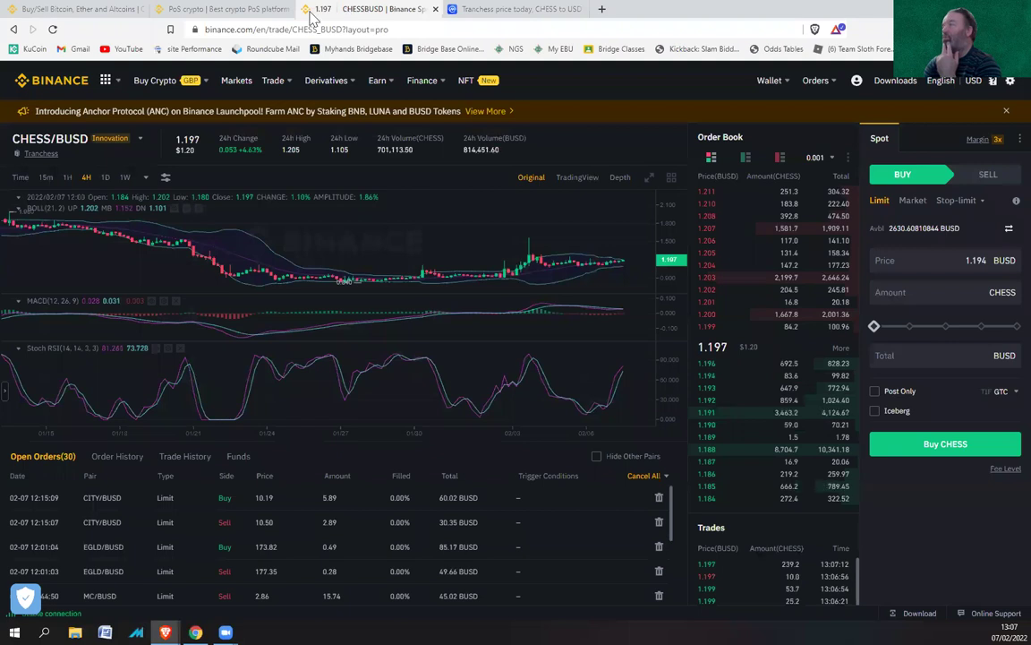
pyautogui.click(220, 10)
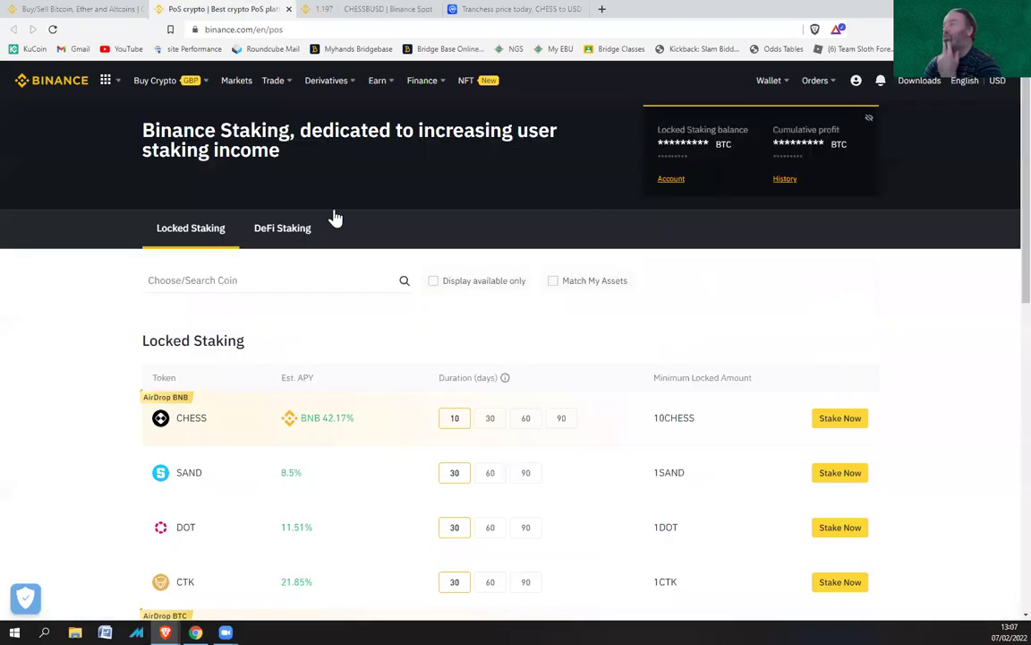
# - Fill in a 10-day CHESS locked stake with the maximum available 50 CHESS and accept the Binance Staking Service Agreement
pyautogui.click(839, 419)
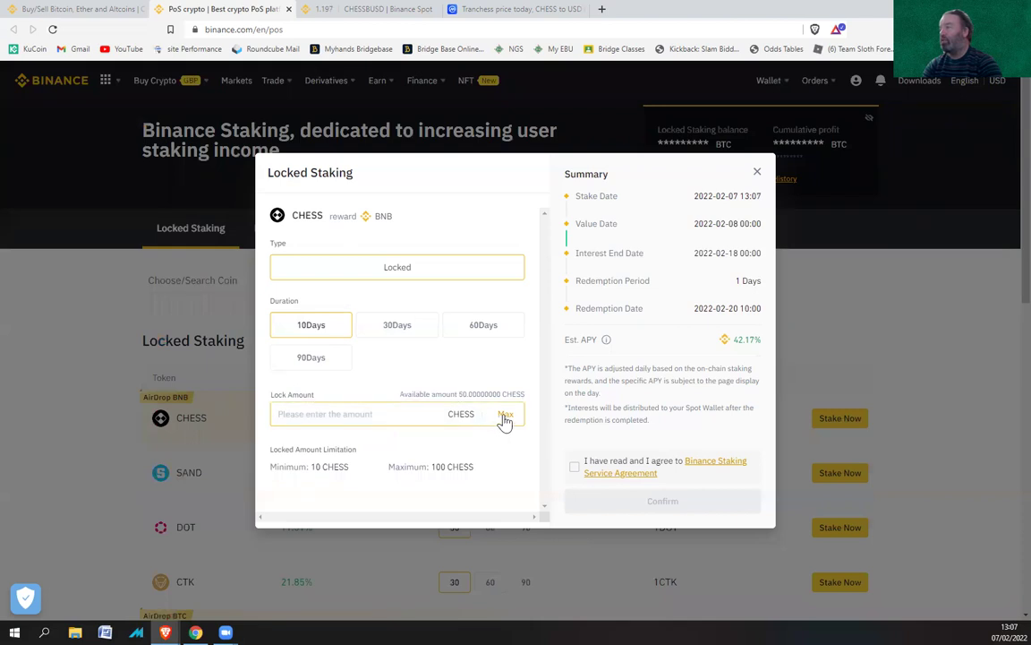
pyautogui.click(505, 417)
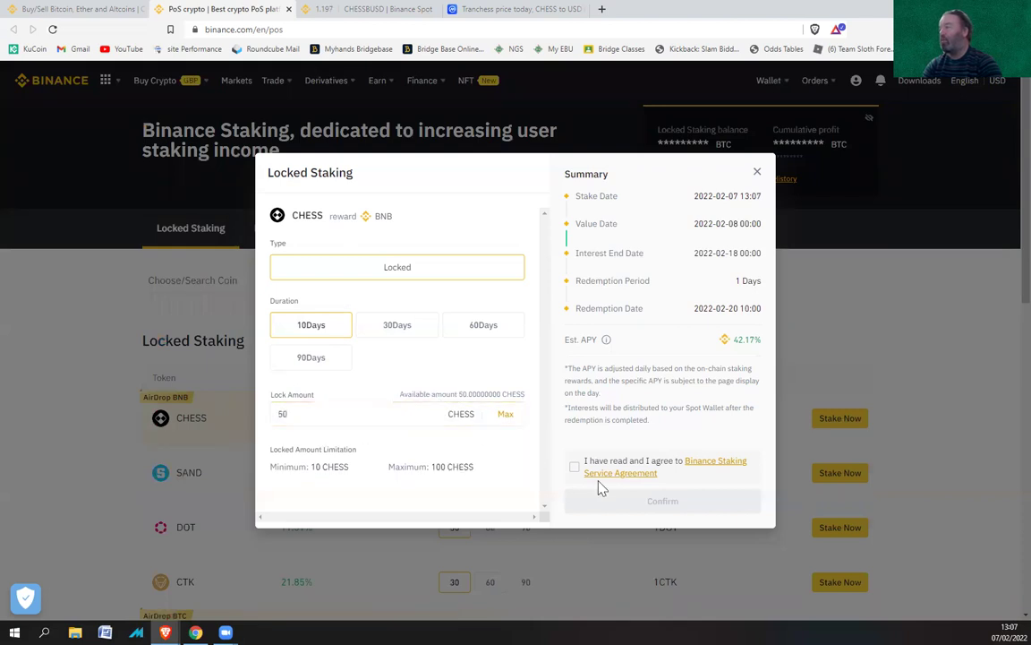
pyautogui.click(574, 468)
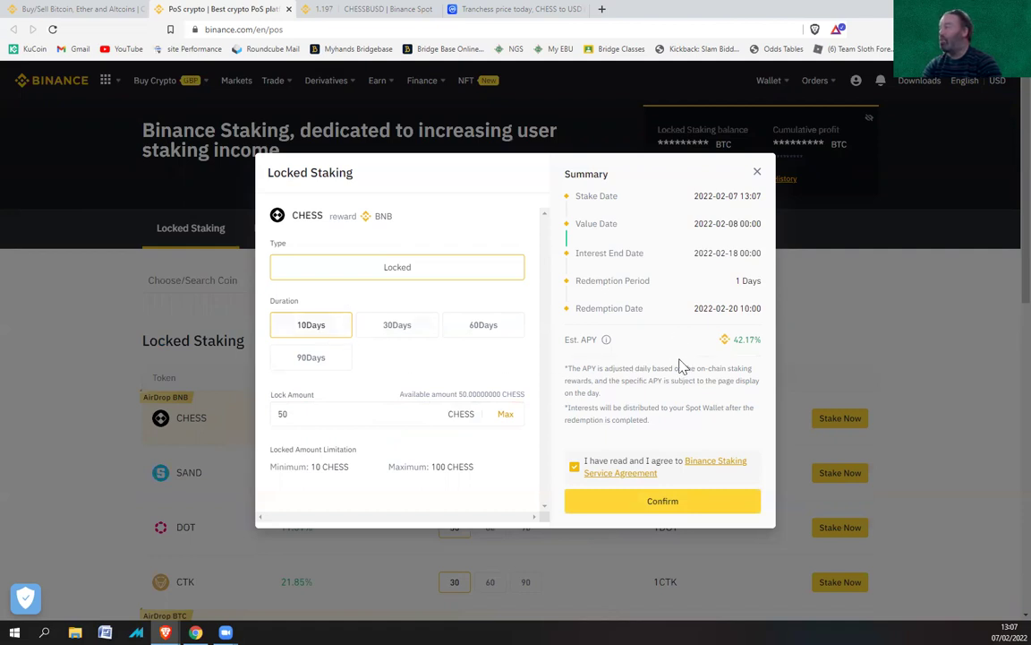
# - Review the APY and interest notes and the lock amount, and confirm the 10-day CHESS stake
pyautogui.moveTo(651, 421); pyautogui.dragTo(564, 378)
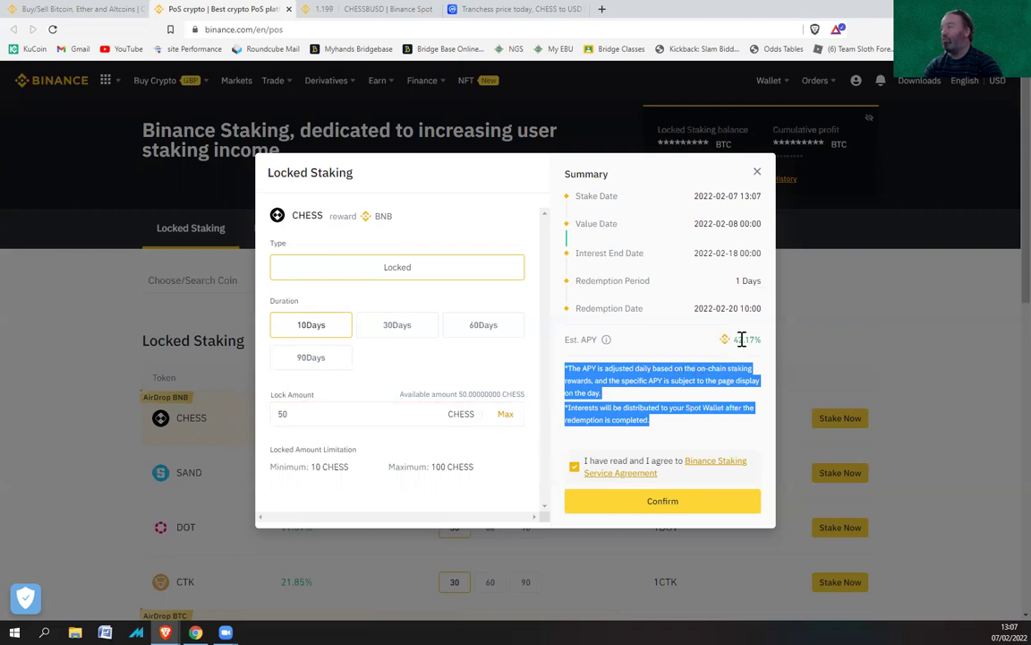
pyautogui.click(292, 413)
pyautogui.doubleClick(288, 415)
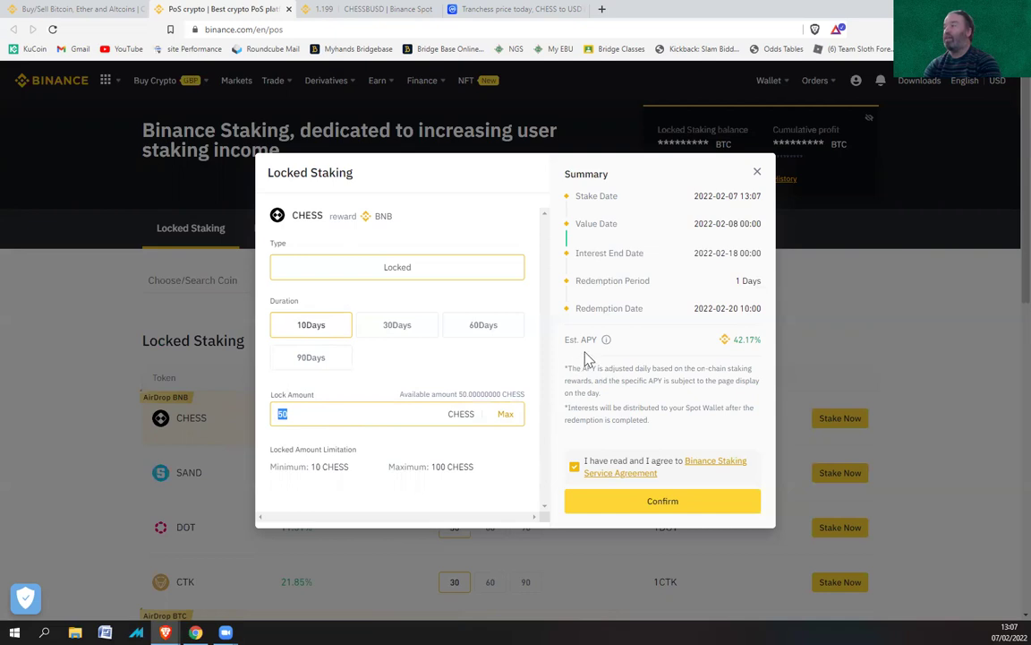
pyautogui.click(654, 505)
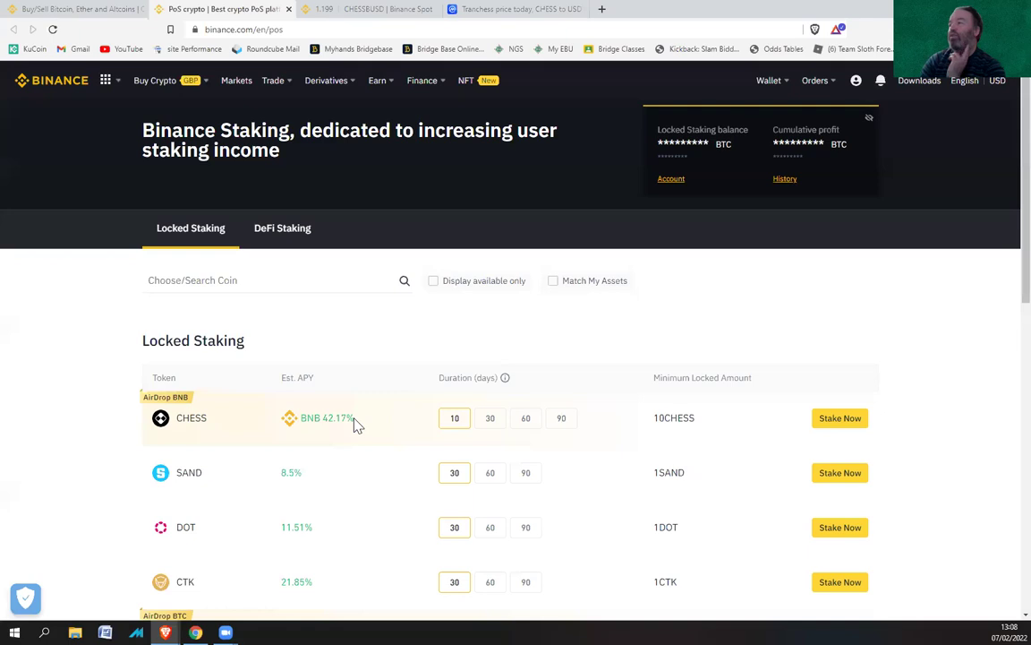
pyautogui.moveTo(355, 421); pyautogui.dragTo(305, 426)
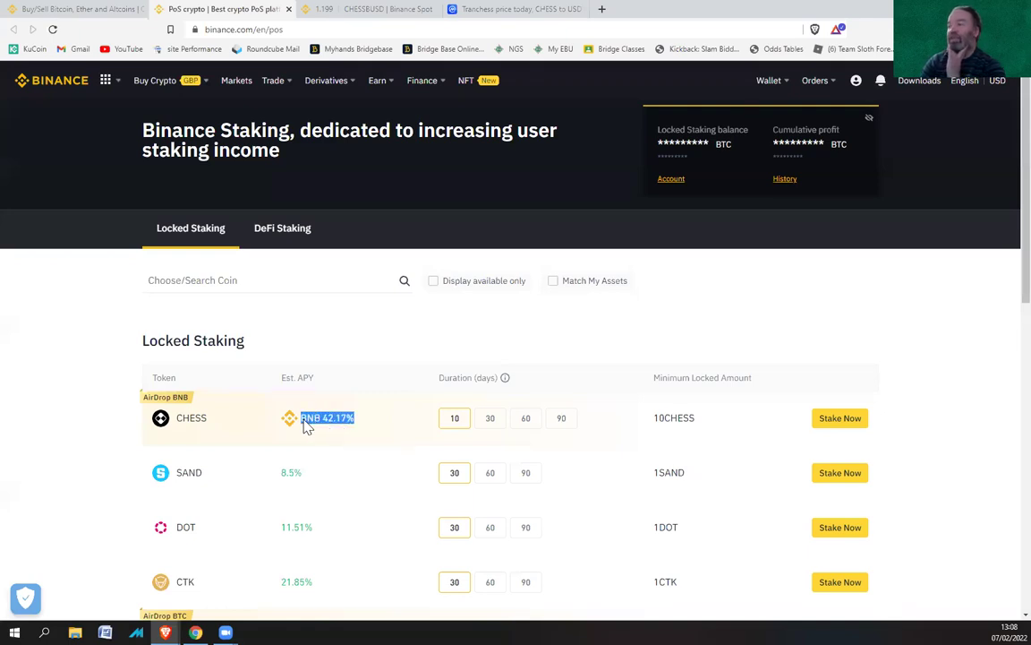